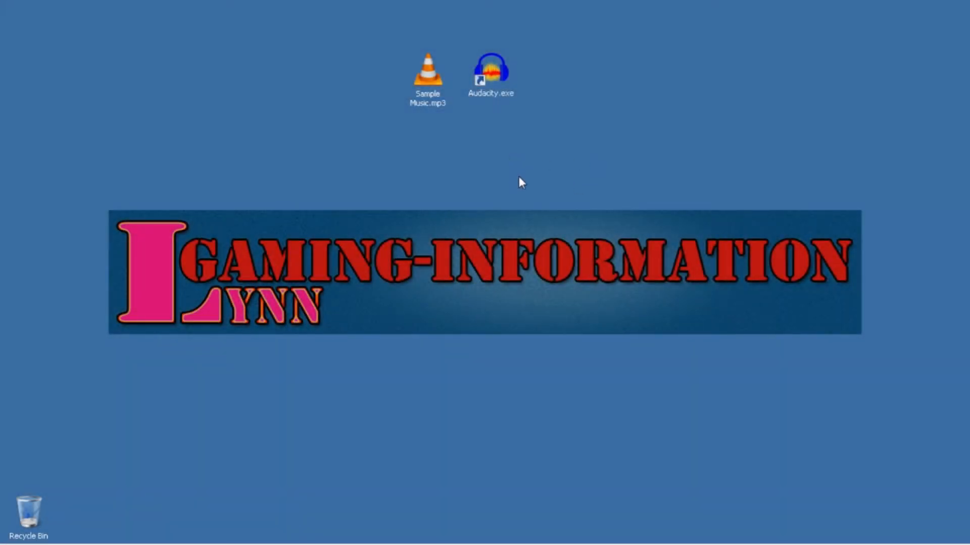
# Launch Audacity from its desktop shortcut.
pyautogui.rightClick(608, 162)
pyautogui.click(626, 194)
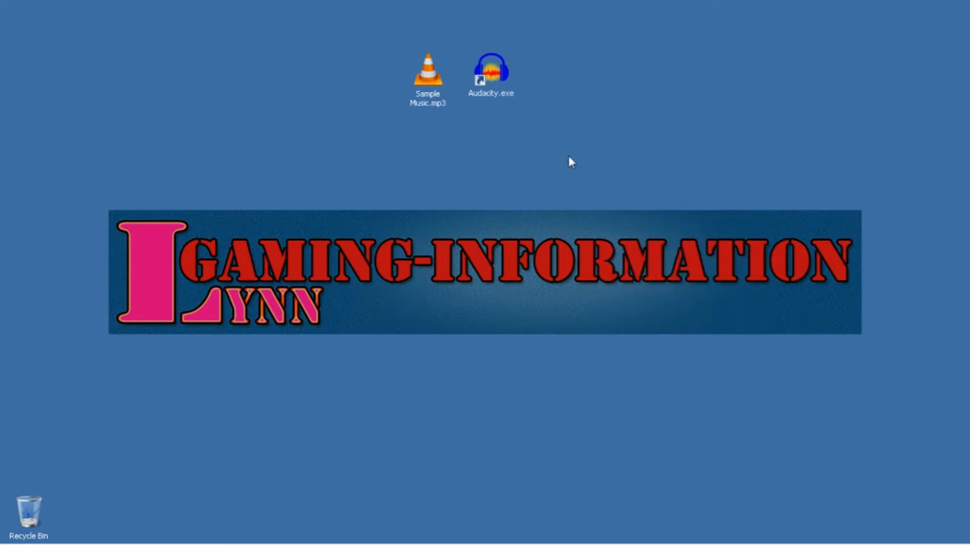
pyautogui.rightClick(491, 75)
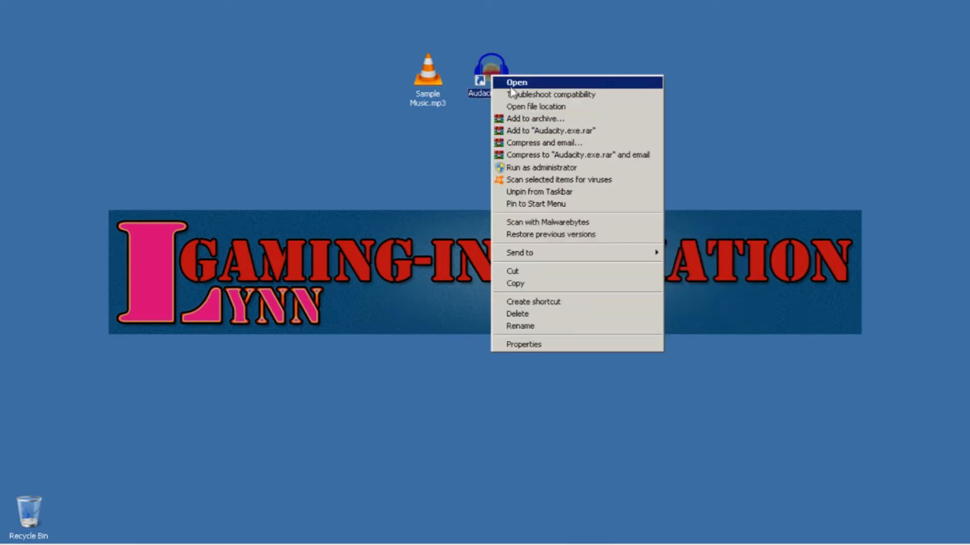
pyautogui.click(516, 83)
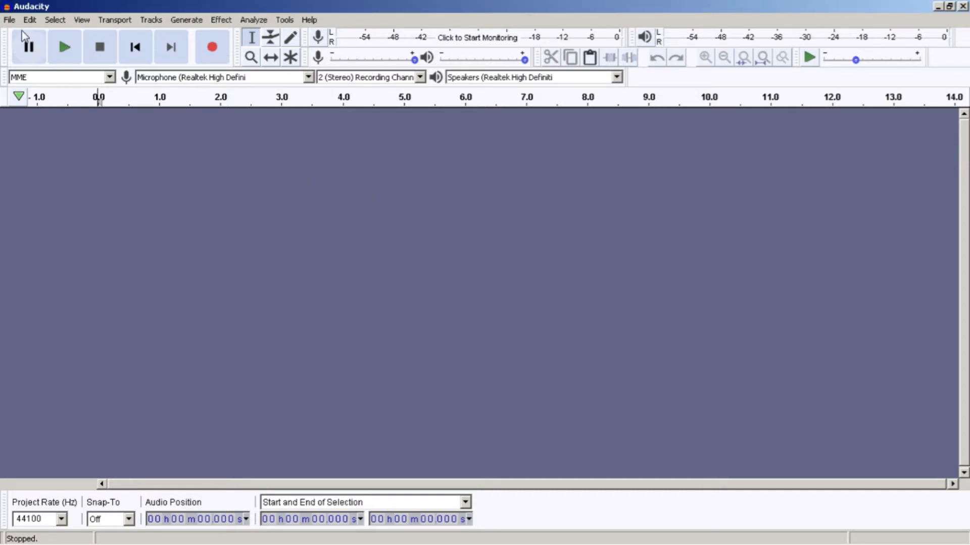
# Open Sample Music.mp3 from the Desktop folder and enlarge its track height to fill the workspace.
pyautogui.click(10, 20)
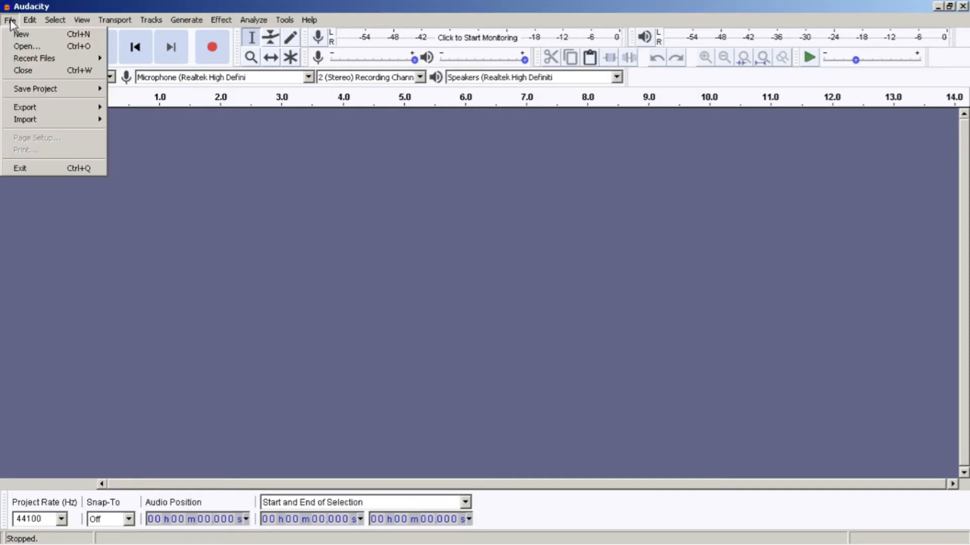
pyautogui.click(42, 48)
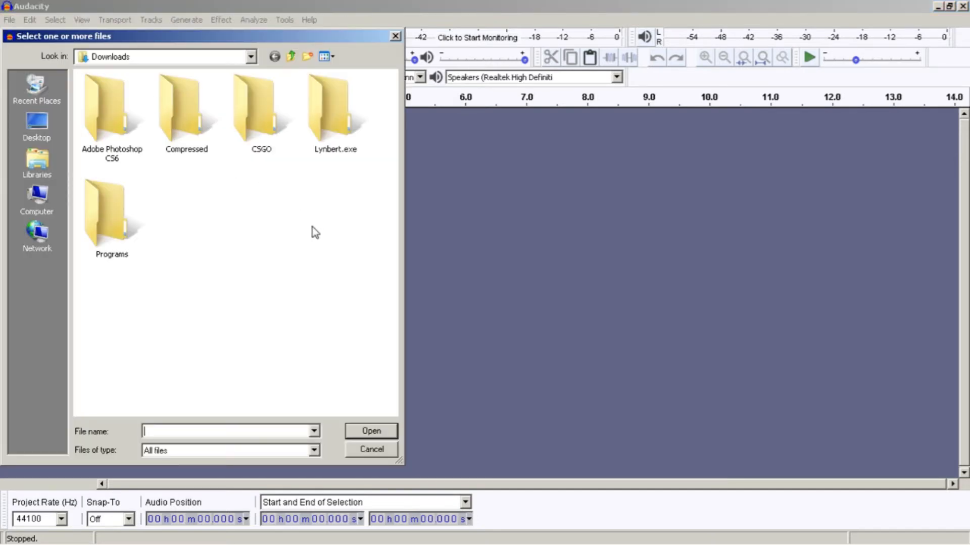
pyautogui.click(45, 123)
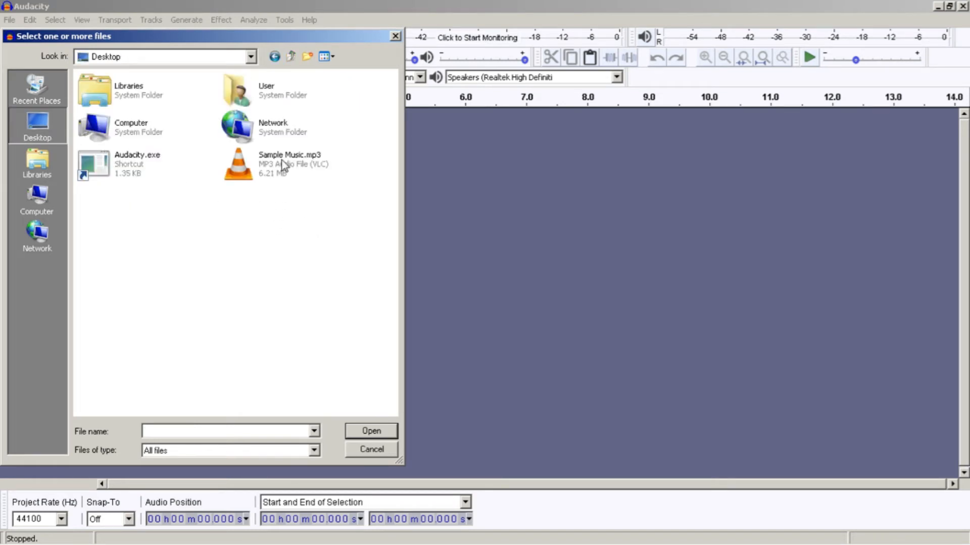
pyautogui.click(284, 163)
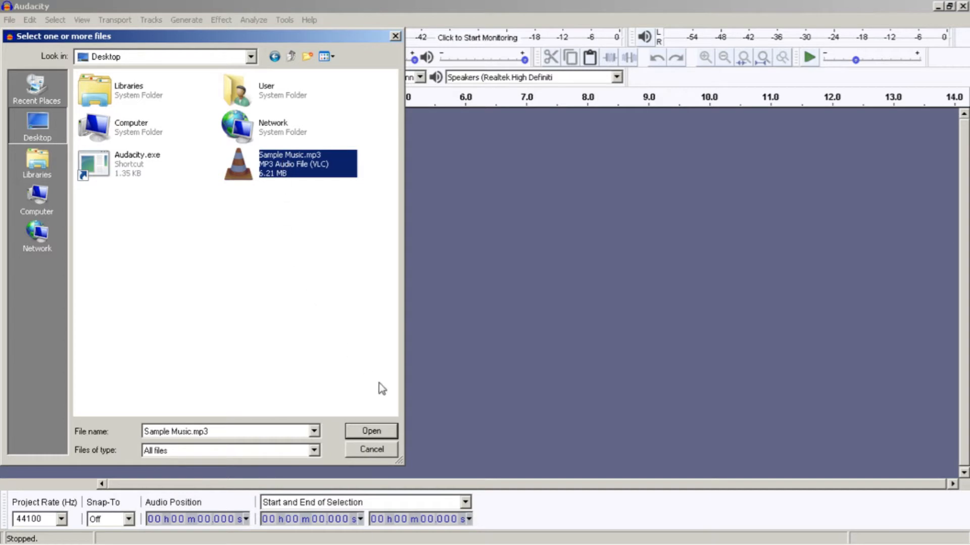
pyautogui.click(369, 433)
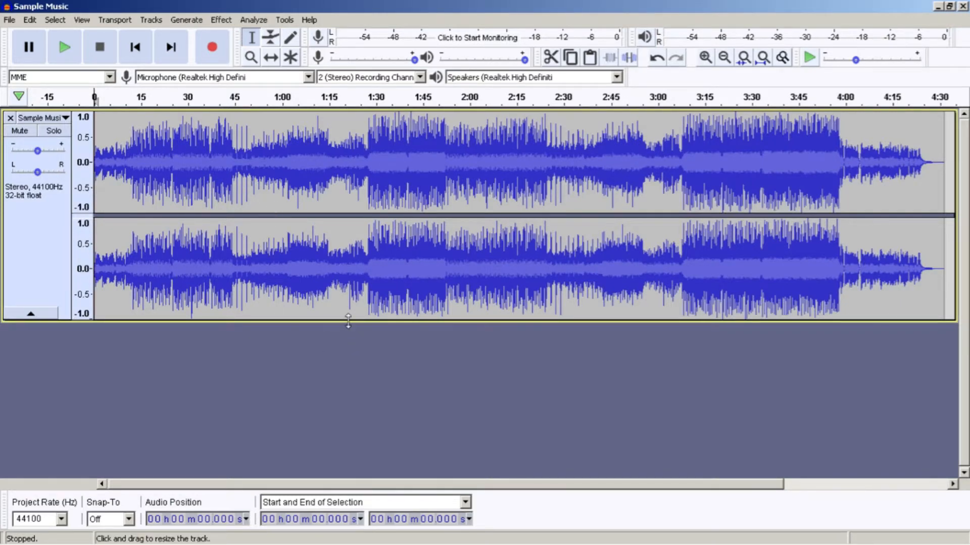
pyautogui.moveTo(346, 321); pyautogui.dragTo(339, 464)
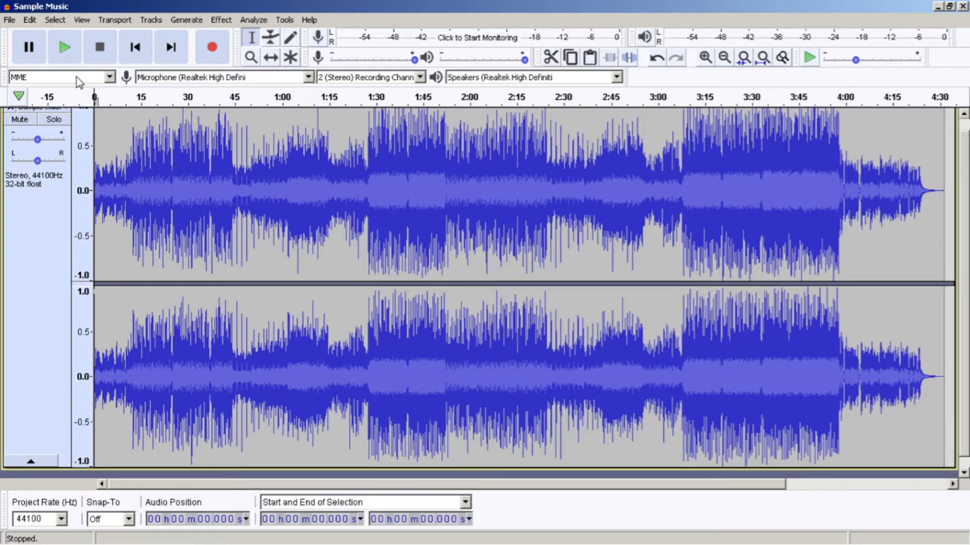
# Play the track from the beginning to find the part worth keeping, dismiss the pop-up advertisement, and stop playback.
pyautogui.click(65, 49)
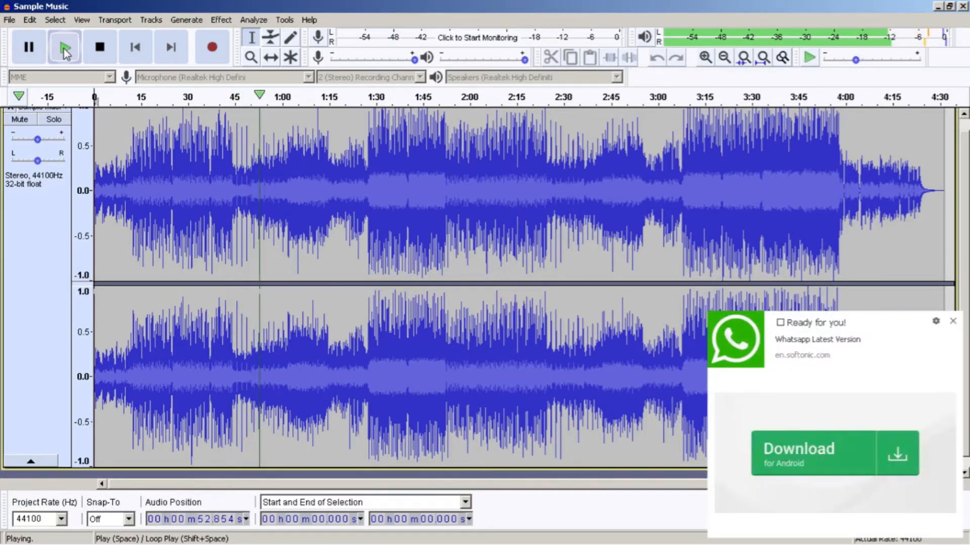
pyautogui.click(954, 321)
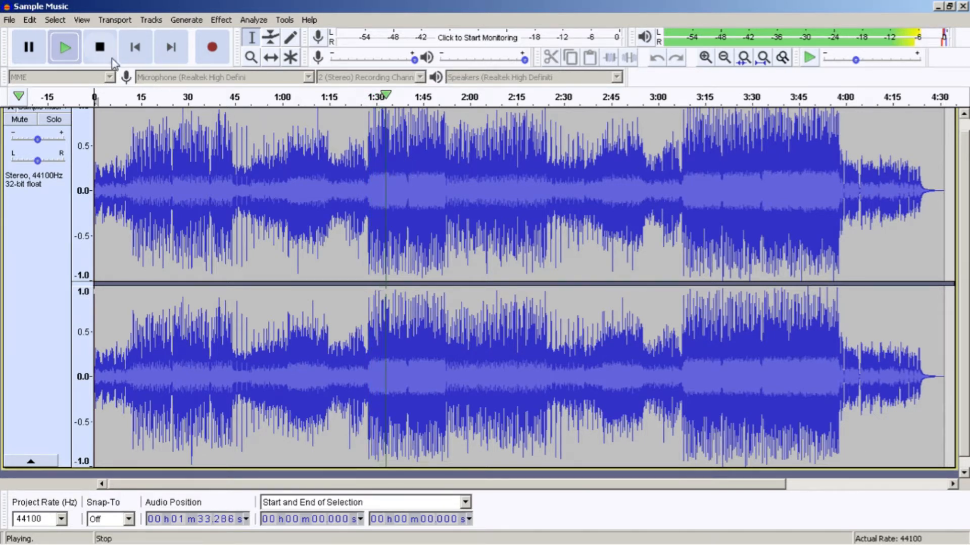
pyautogui.press('space')
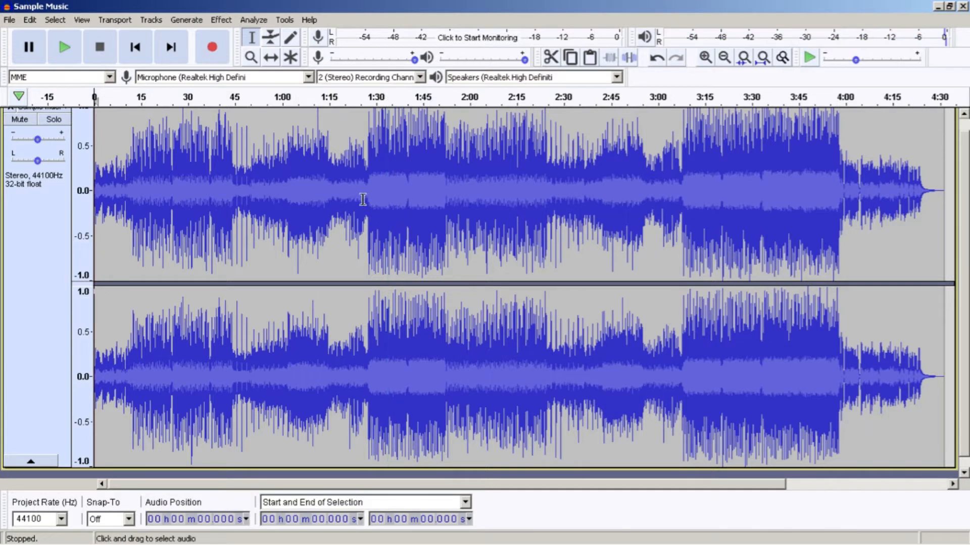
pyautogui.moveTo(362, 199); pyautogui.dragTo(445, 208)
pyautogui.scroll(1, 435, 185)
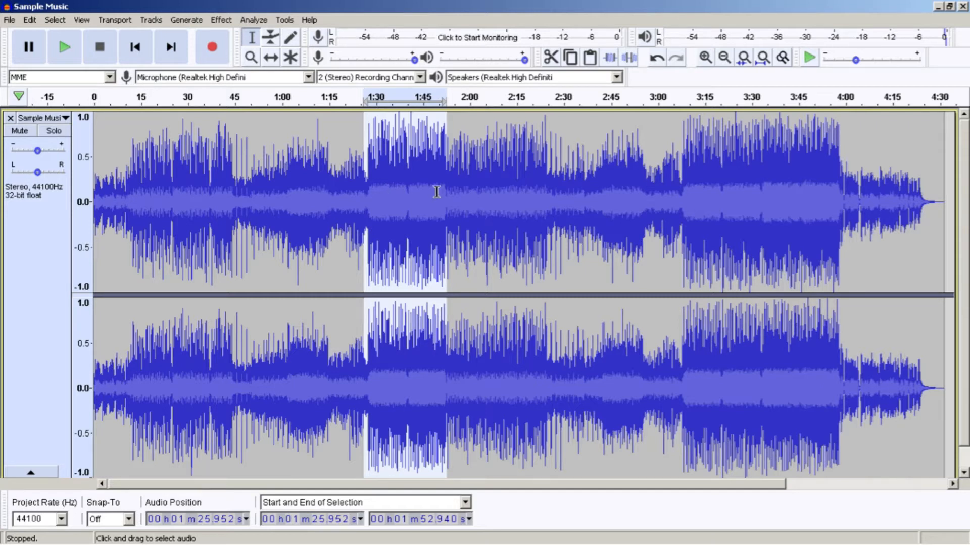
pyautogui.click(419, 257)
# Play the track from about 1:26 to check where the wanted part begins, and stop playback.
pyautogui.click(366, 218)
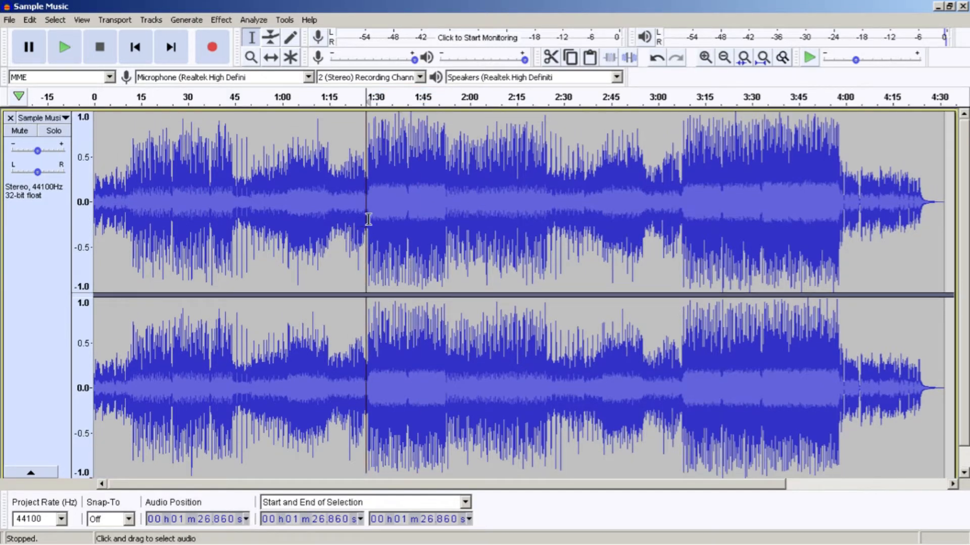
pyautogui.press('space')
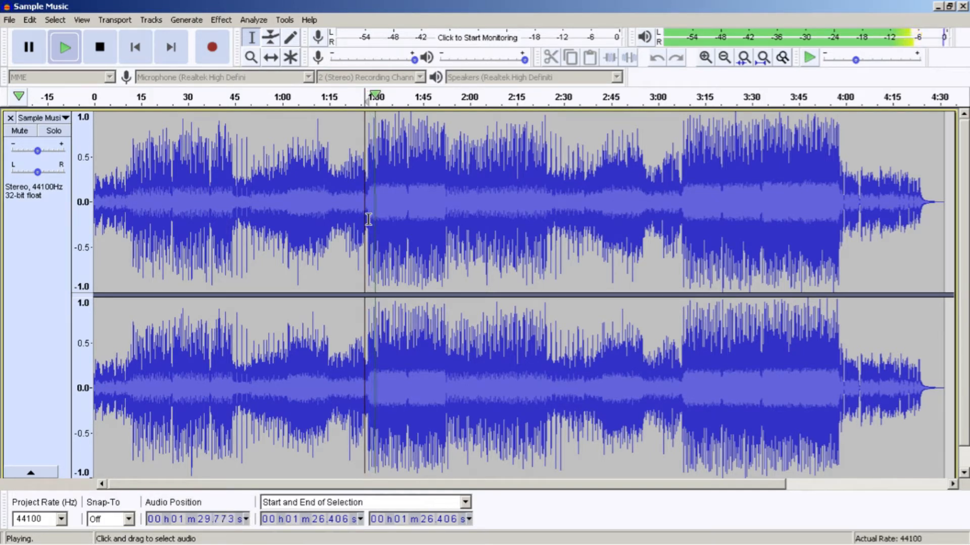
pyautogui.press('space')
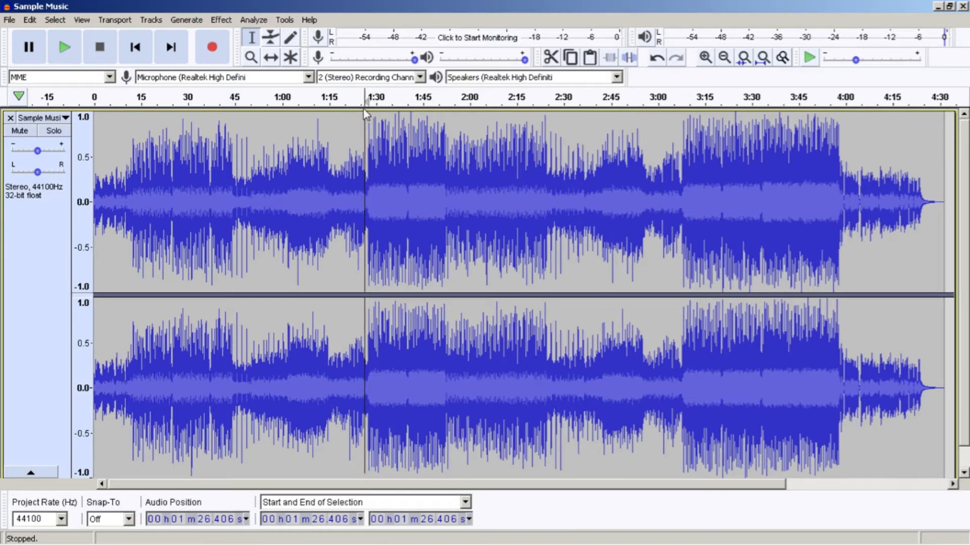
# Select the audio from the start of the track to about 1:26 and cut it out.
pyautogui.moveTo(373, 118); pyautogui.dragTo(100, 132)
pyautogui.scroll(-1, 284, 202)
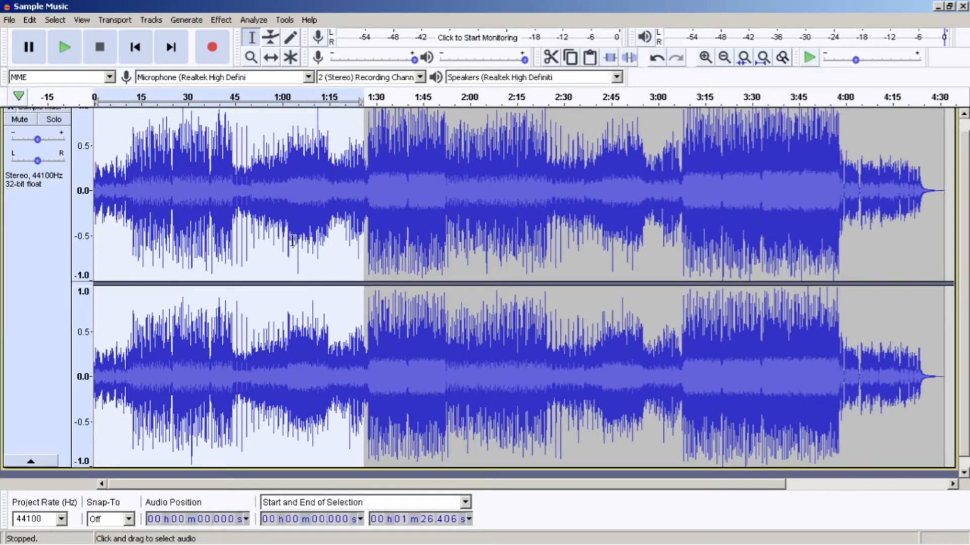
pyautogui.scroll(1, 292, 243)
pyautogui.scroll(-1, 275, 190)
pyautogui.scroll(1, 274, 178)
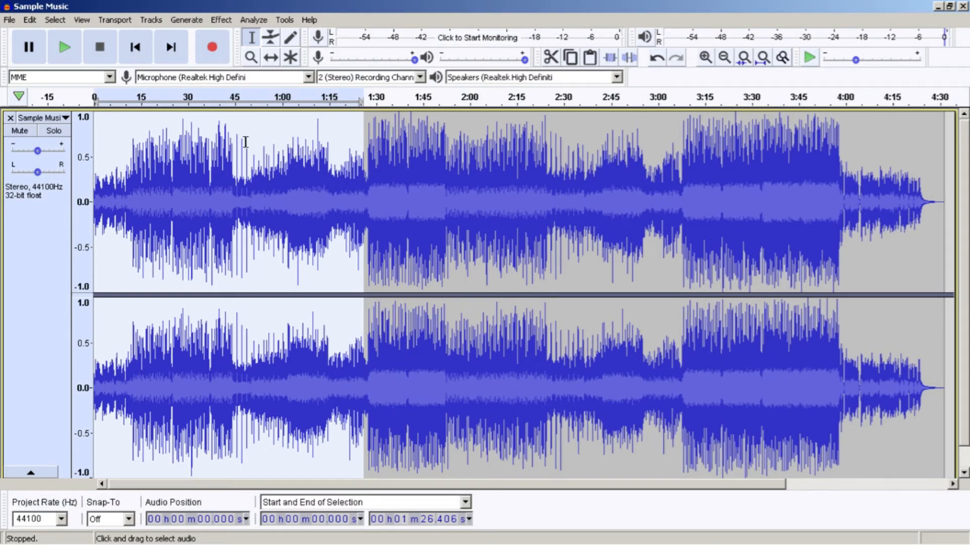
pyautogui.click(554, 59)
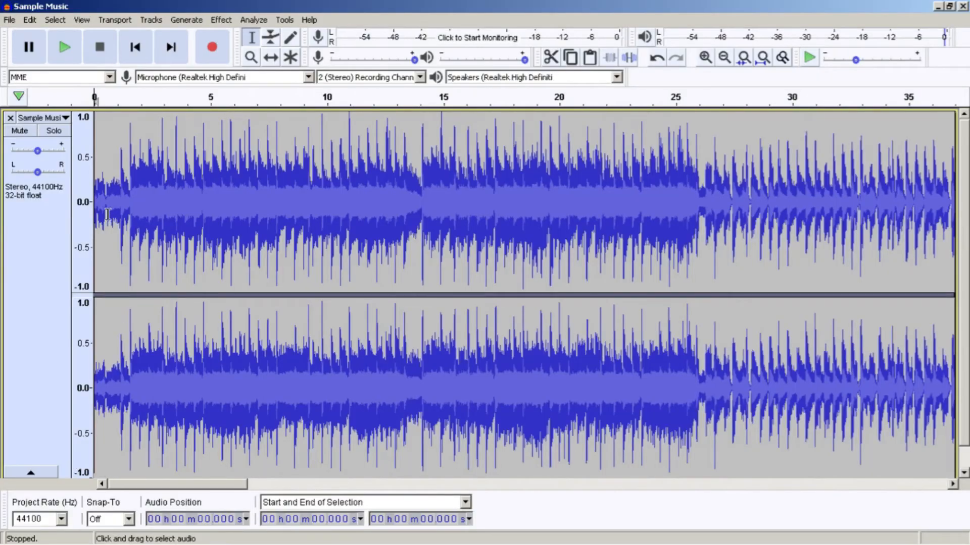
# Play the shortened track from its beginning to find where the wanted part ends, and stop playback.
pyautogui.click(132, 48)
pyautogui.press('space')
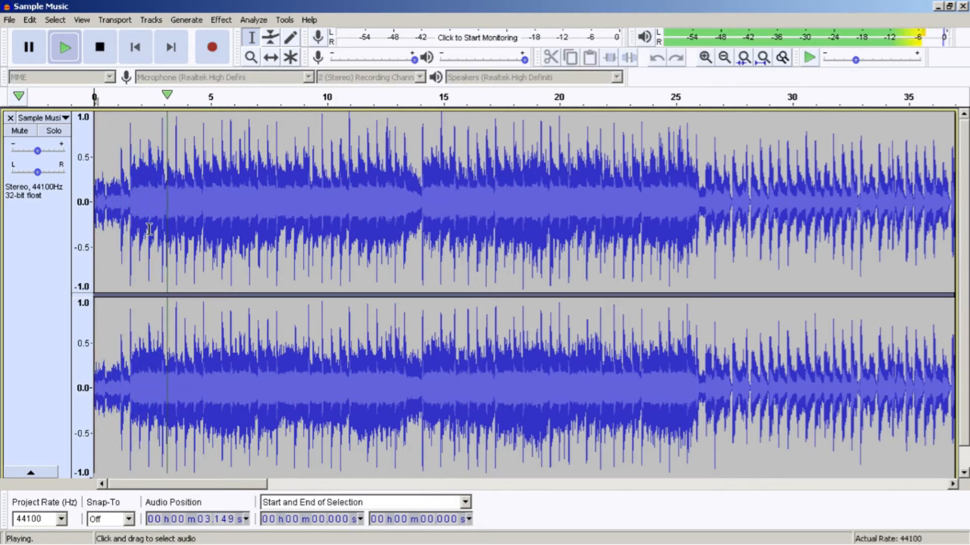
pyautogui.press('space')
pyautogui.press('space')
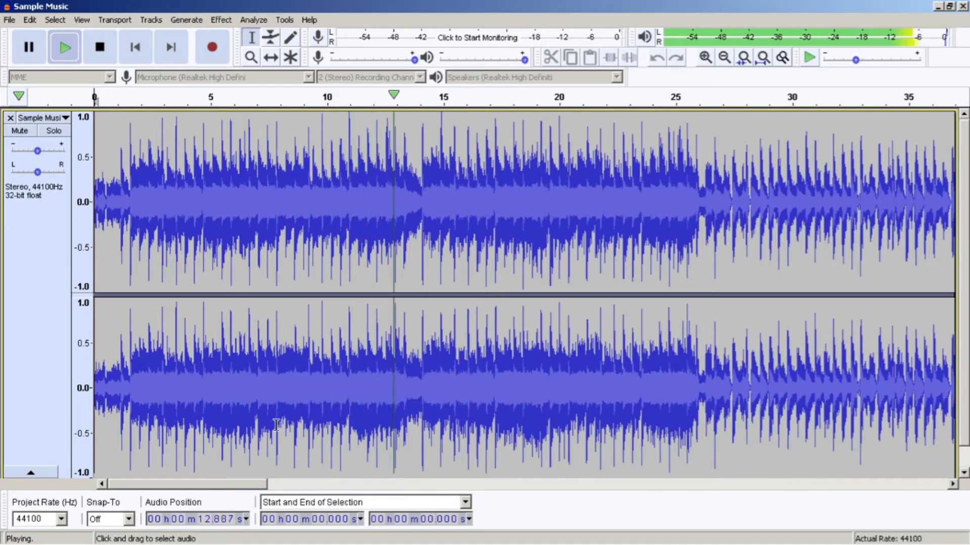
pyautogui.press('space')
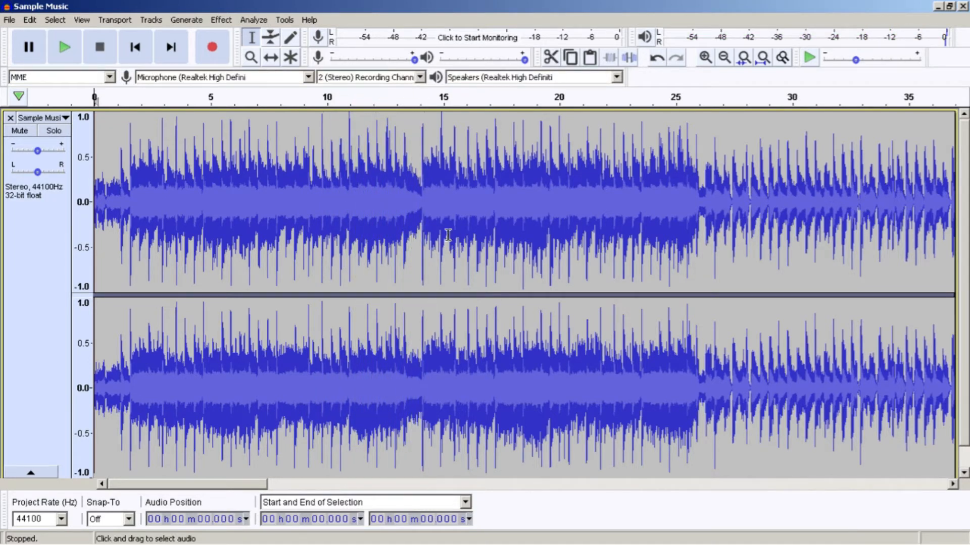
# Select the audio from about 14.13 seconds to the end of the track and cut it out.
pyautogui.click(422, 192)
pyautogui.scroll(-1, 411, 197)
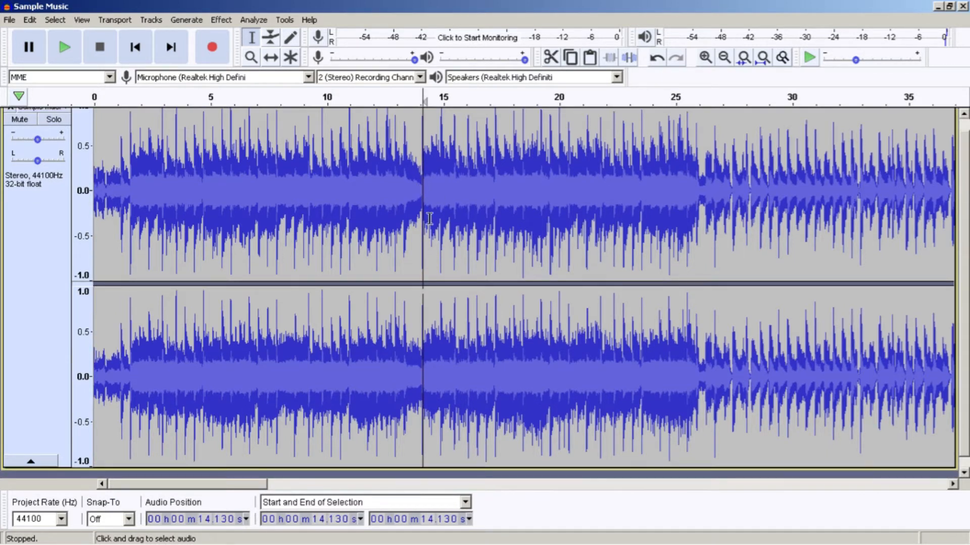
pyautogui.moveTo(413, 196); pyautogui.dragTo(789, 223)
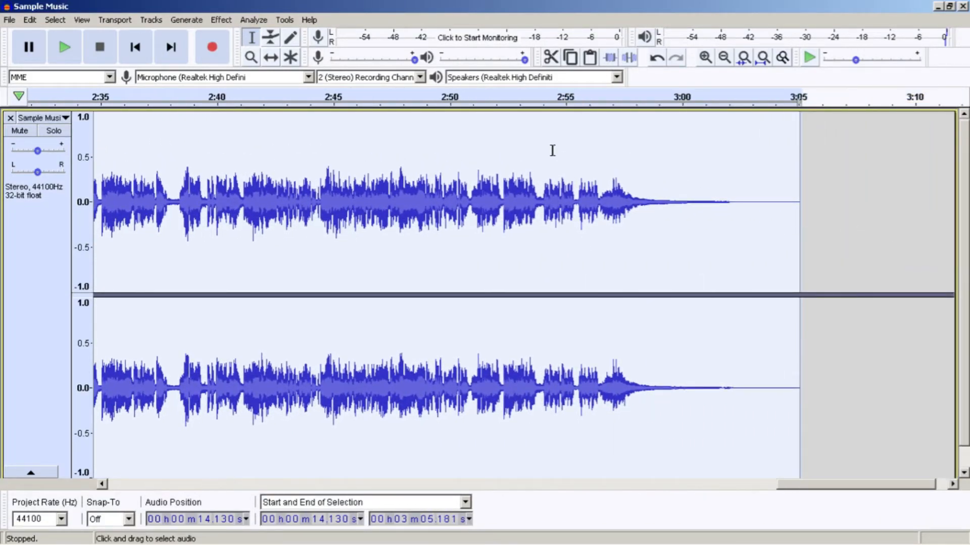
pyautogui.click(551, 57)
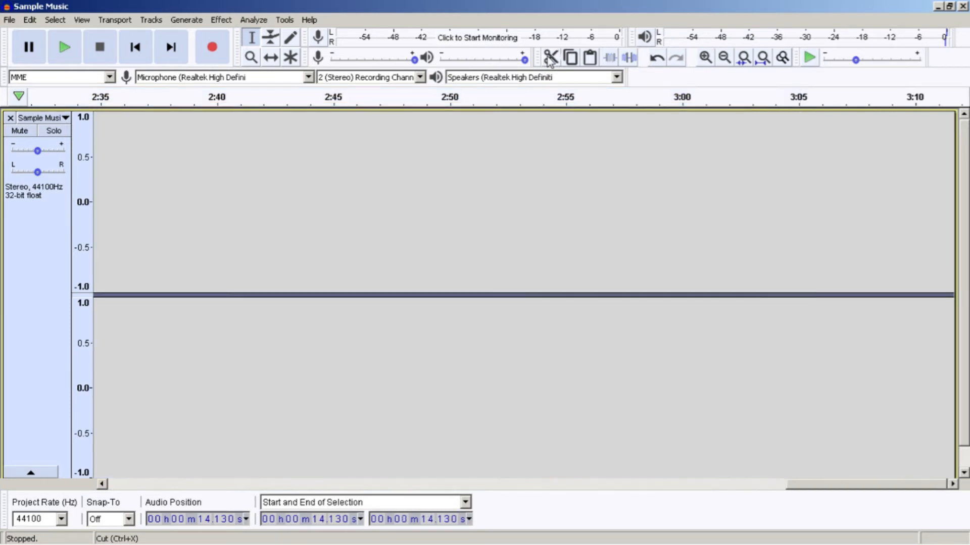
# Return to the beginning of the track and play the remaining clip.
pyautogui.moveTo(817, 497); pyautogui.dragTo(99, 465)
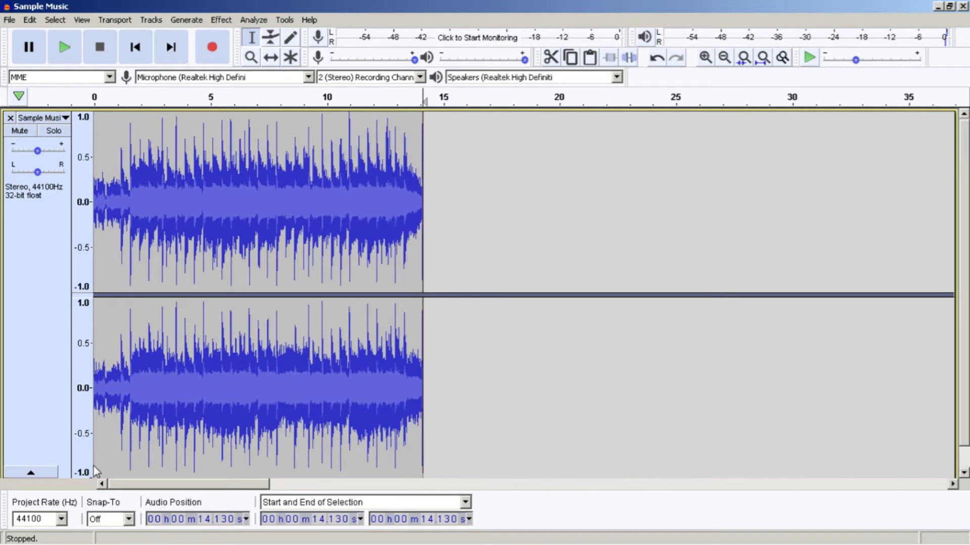
pyautogui.click(423, 182)
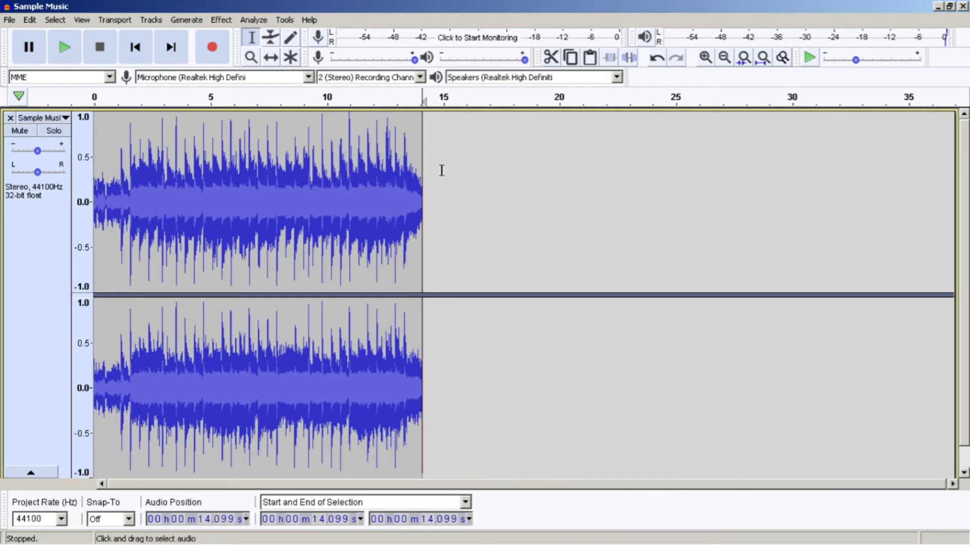
pyautogui.click(135, 47)
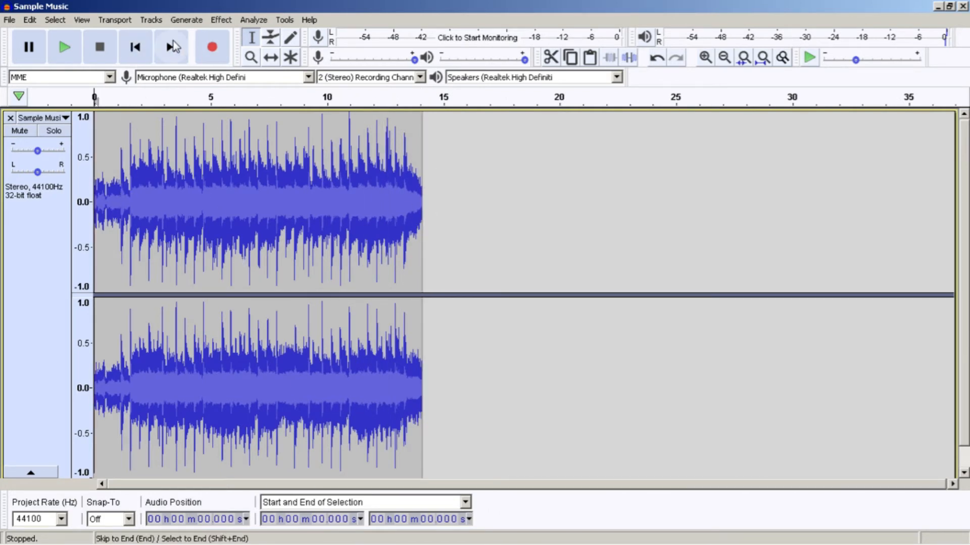
pyautogui.click(64, 48)
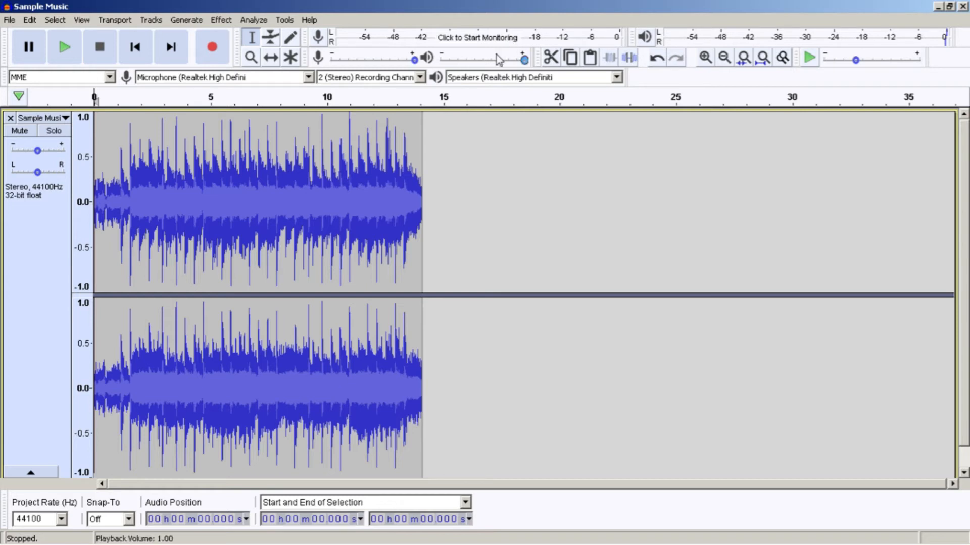
# Start exporting the audio as MP3 and move the export dialog toward the middle of the window.
pyautogui.click(9, 20)
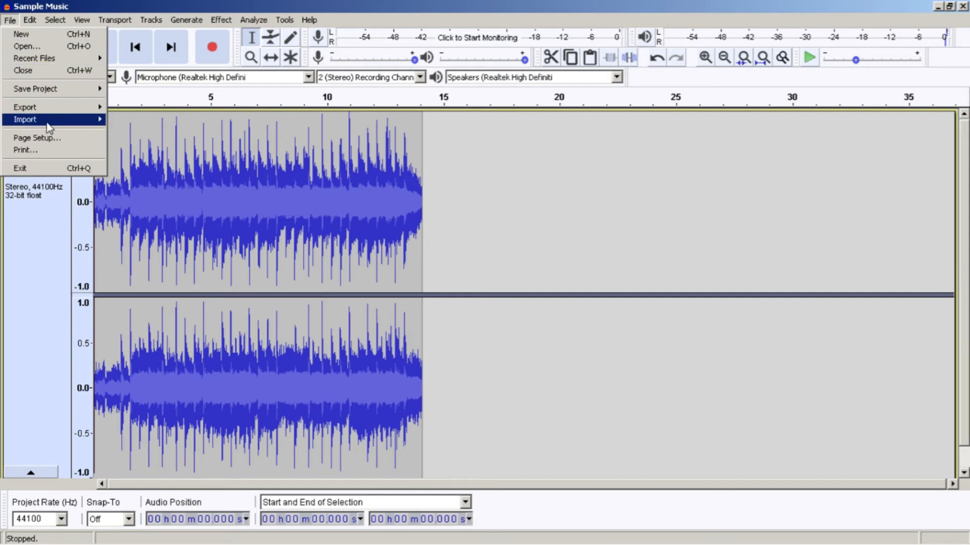
pyautogui.moveTo(51, 112)
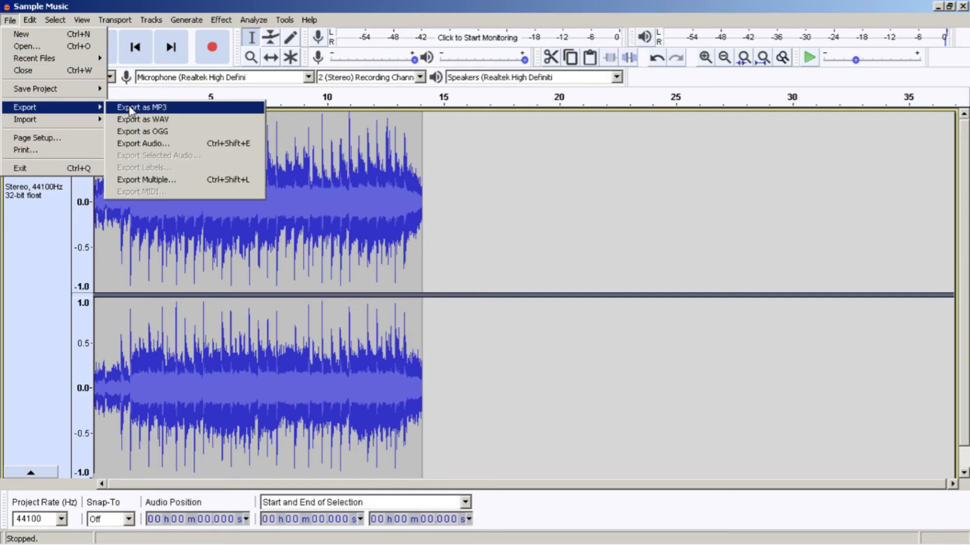
pyautogui.click(158, 108)
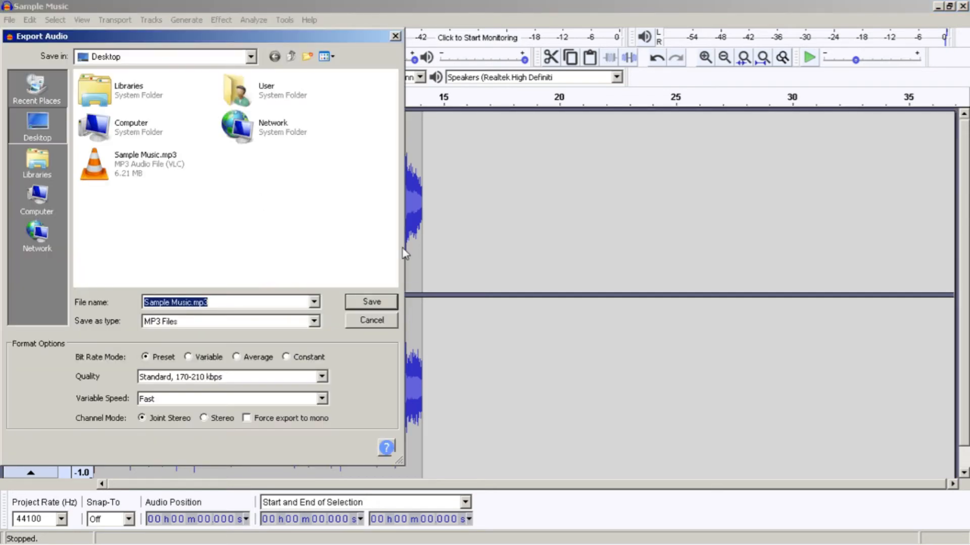
pyautogui.moveTo(213, 43); pyautogui.dragTo(491, 46)
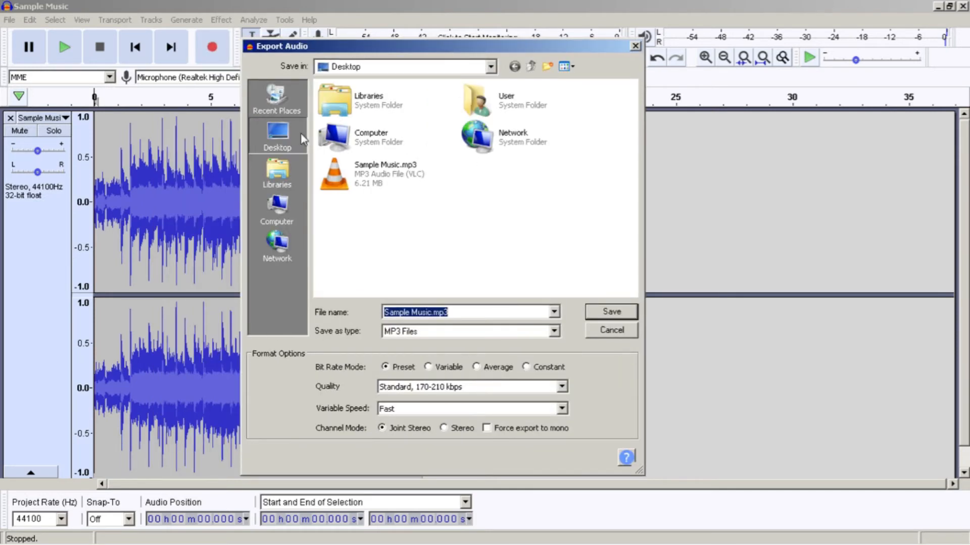
# Rename the export file as Sample Cut Music.mp3.
pyautogui.click(412, 313)
pyautogui.click(430, 313)
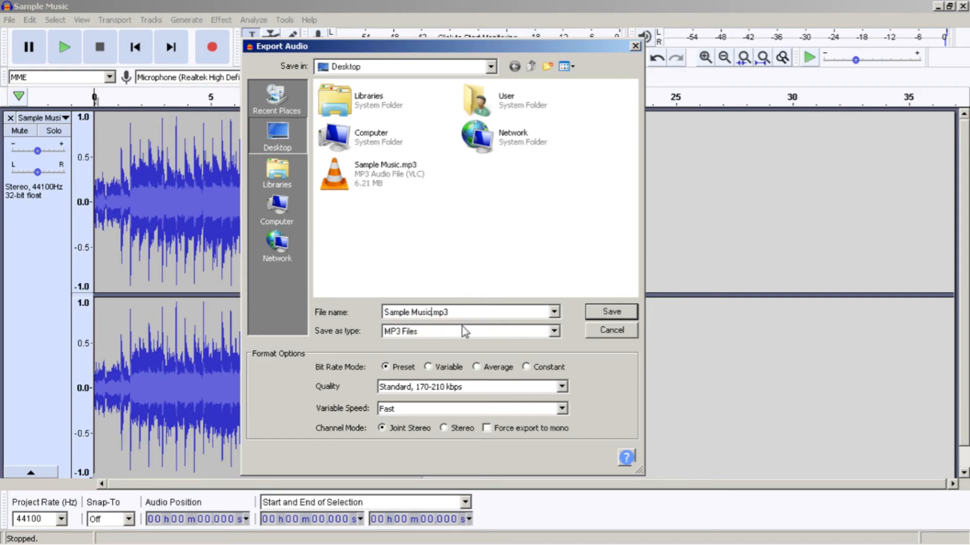
pyautogui.write('Finis')
pyautogui.press('BackSpace')
pyautogui.press('BackSpace')
pyautogui.press('BackSpace')
pyautogui.press('BackSpace')
pyautogui.press('BackSpace')
pyautogui.press('BackSpace')
pyautogui.press('BackSpace')
pyautogui.press('BackSpace')
pyautogui.press('BackSpace')
pyautogui.press('BackSpace')
pyautogui.press('BackSpace')
pyautogui.write('Cut Music')
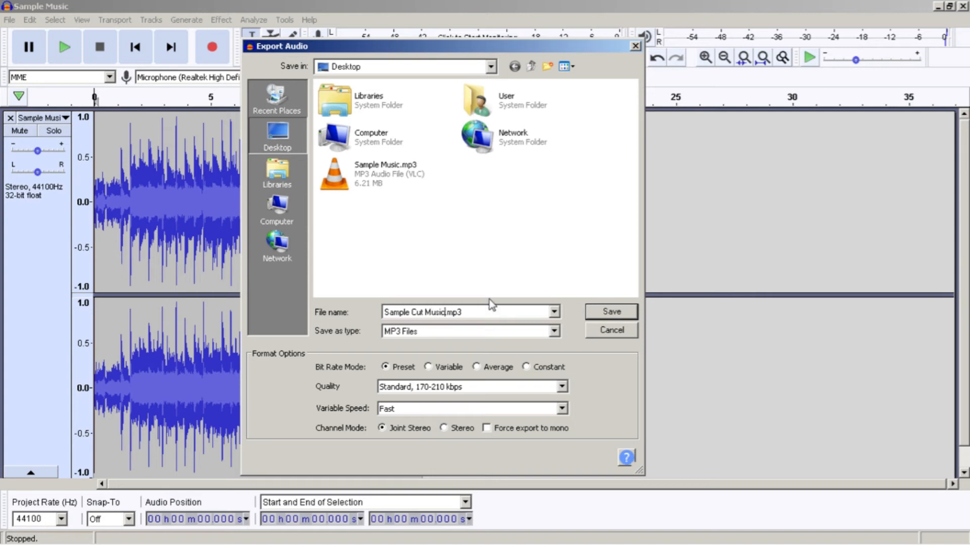
# Save the export file and fill in the metadata with the artist's name, track title Cut Music and album title Sample.
pyautogui.click(603, 316)
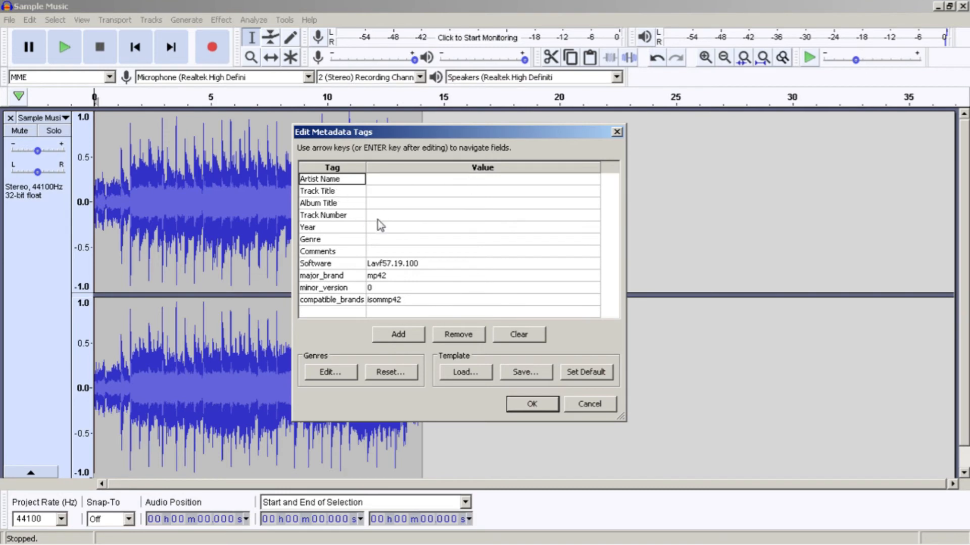
pyautogui.click(395, 184)
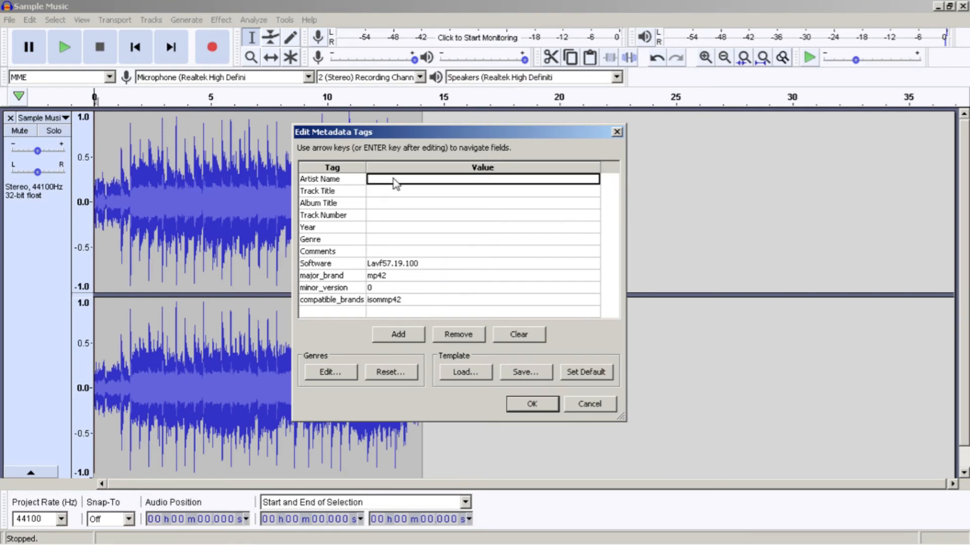
pyautogui.write('Lynbert')
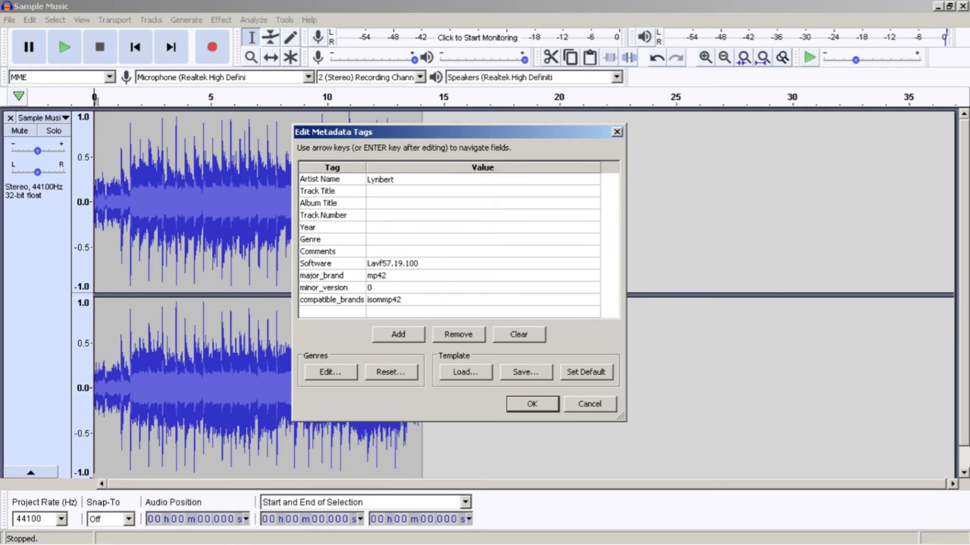
pyautogui.click(384, 192)
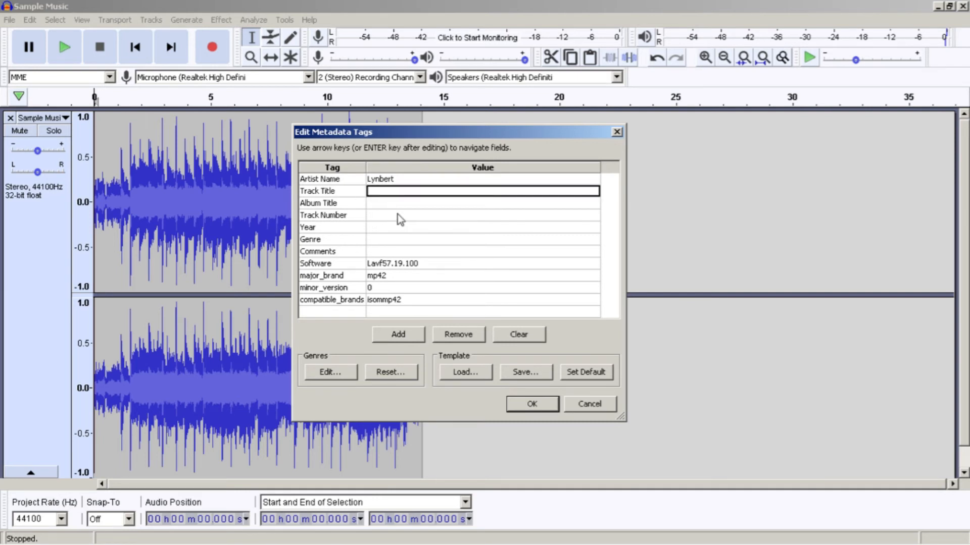
pyautogui.write('Cut Music')
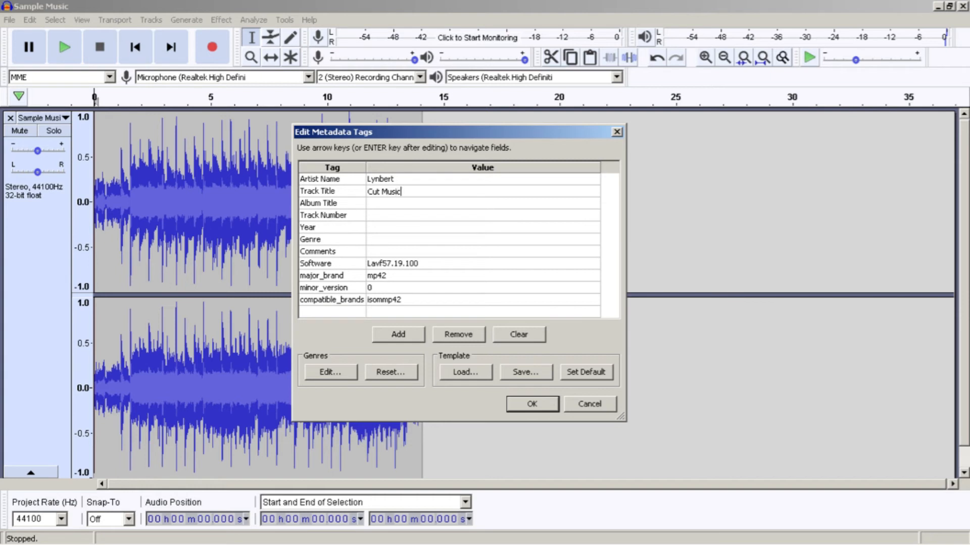
pyautogui.click(389, 204)
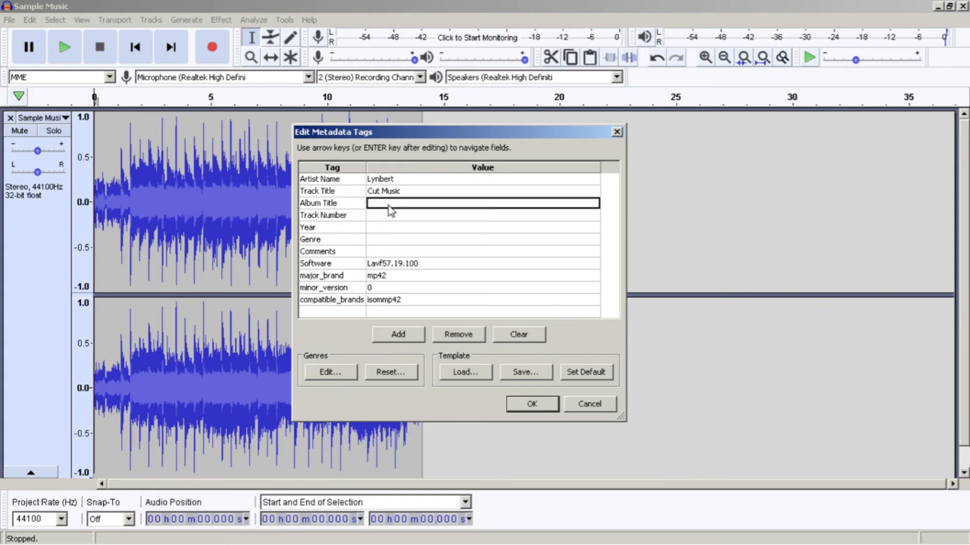
pyautogui.write('Sample')
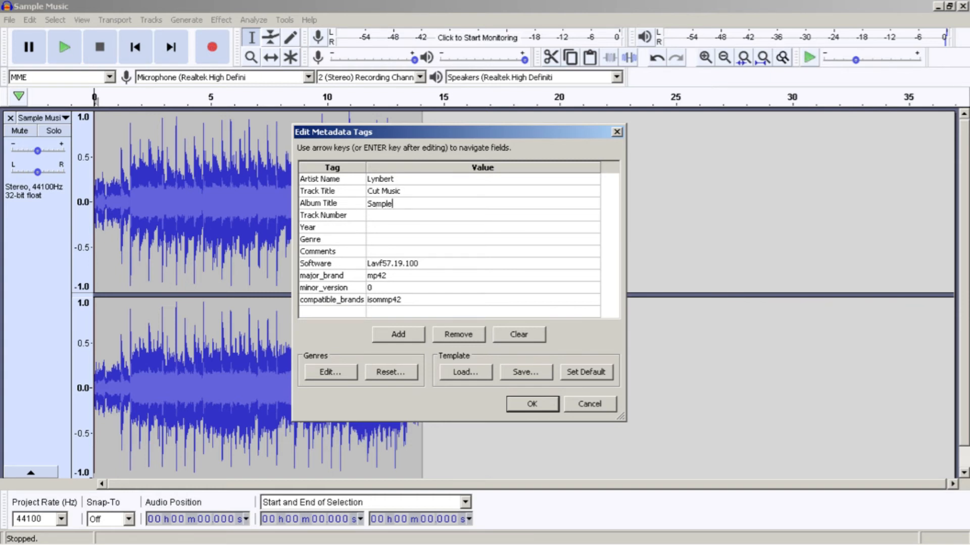
# Set the metadata track number to 1, year to 2019, genre to Beat and comments to none.
pyautogui.click(378, 217)
pyautogui.write('1')
pyautogui.click(379, 228)
pyautogui.write('2019')
pyautogui.click(396, 241)
pyautogui.press('shift')
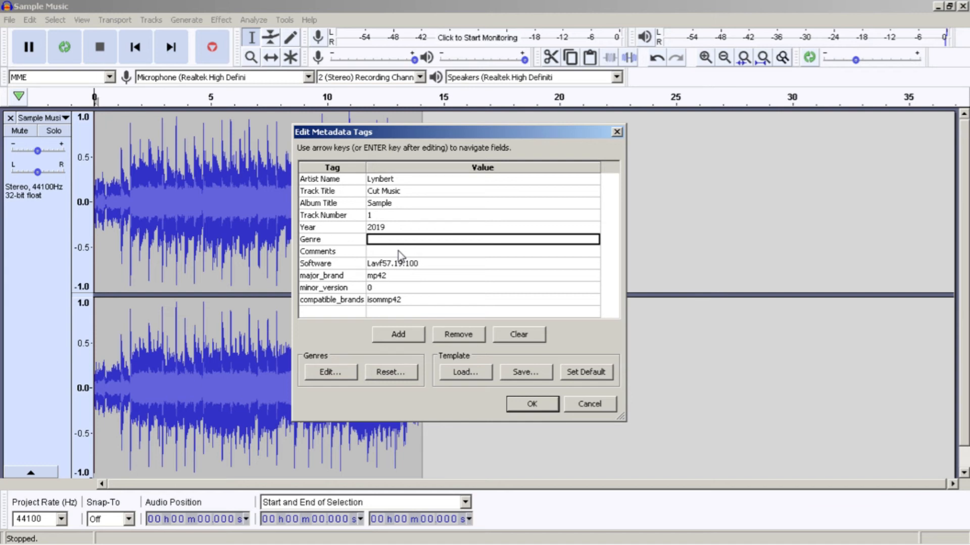
pyautogui.write('Beat')
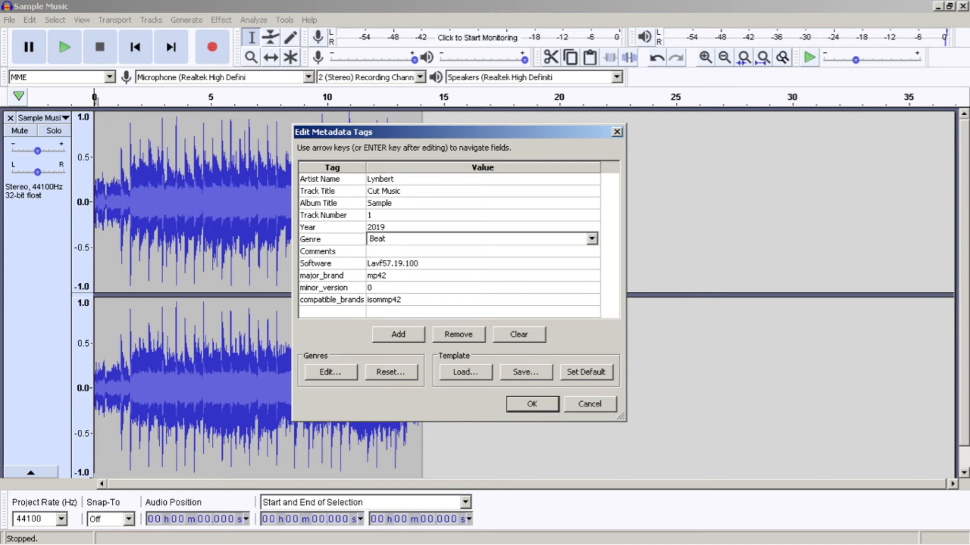
pyautogui.click(382, 252)
pyautogui.write('non')
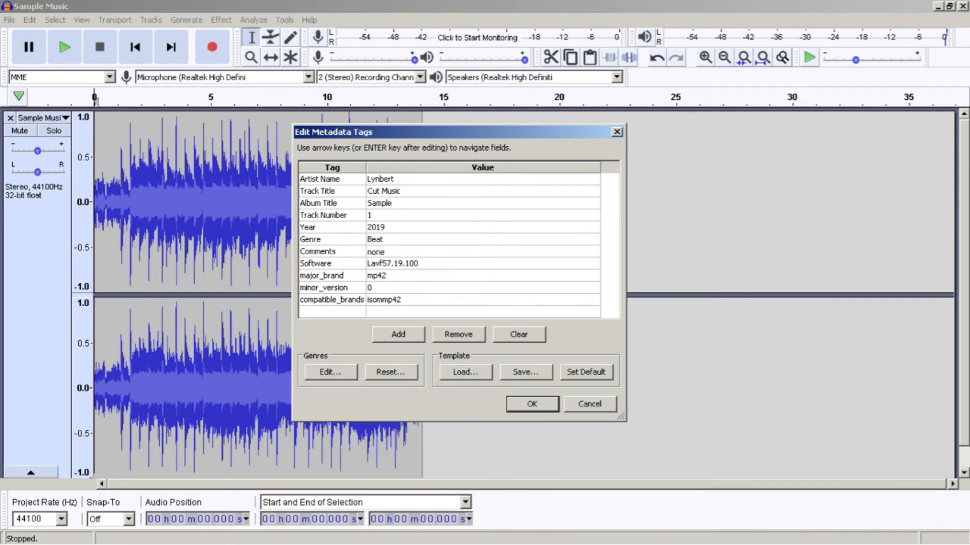
pyautogui.write('e')
# Add an empty row to the metadata tags and accept them to complete the MP3 export.
pyautogui.click(393, 337)
pyautogui.moveTo(616, 268); pyautogui.dragTo(617, 308)
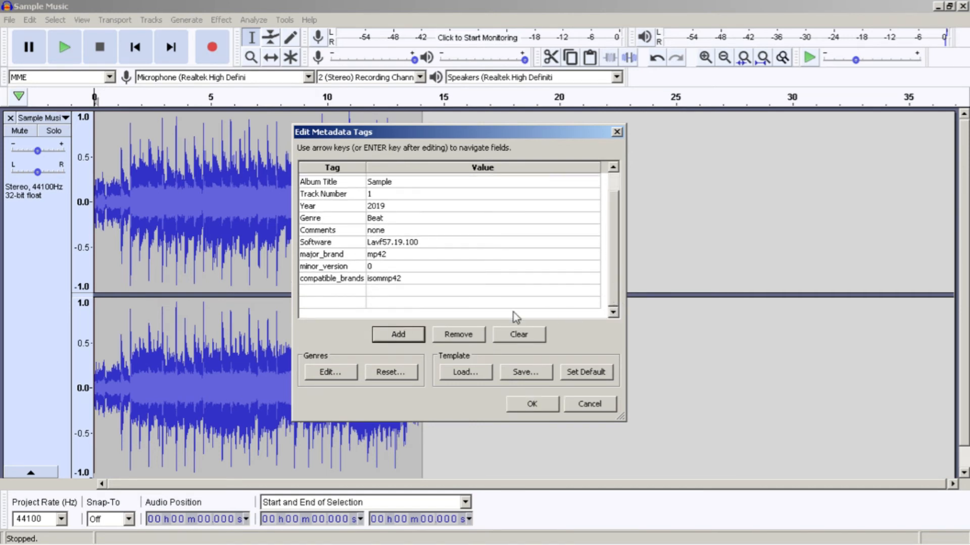
pyautogui.click(531, 404)
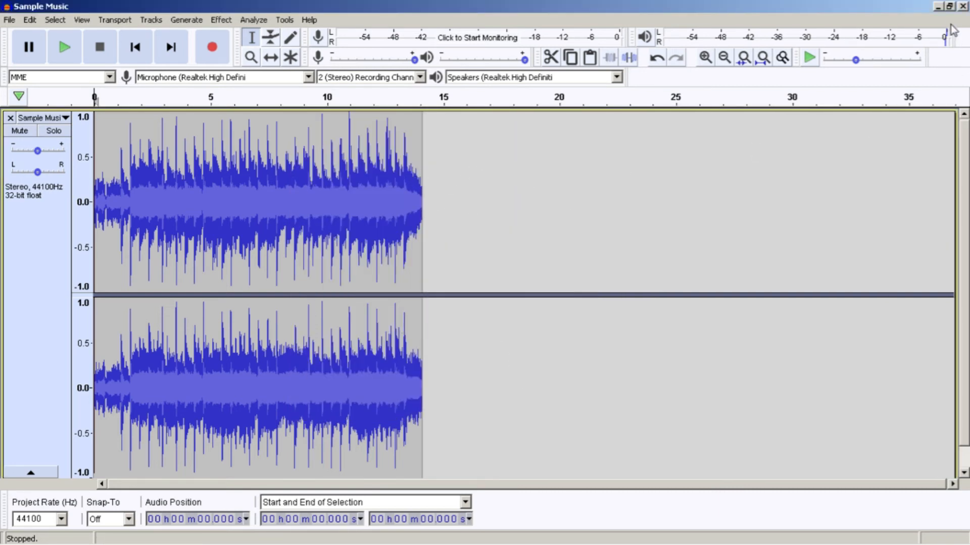
# Minimize Audacity and move Sample Cut Music.mp3 on the desktop to just below the Sample Music.mp3 and Audacity icons.
pyautogui.click(937, 7)
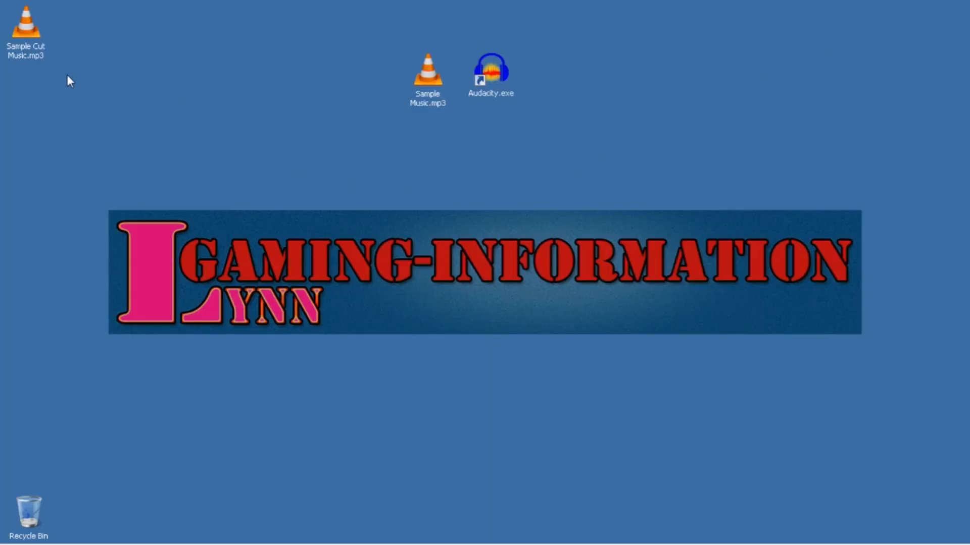
pyautogui.click(25, 28)
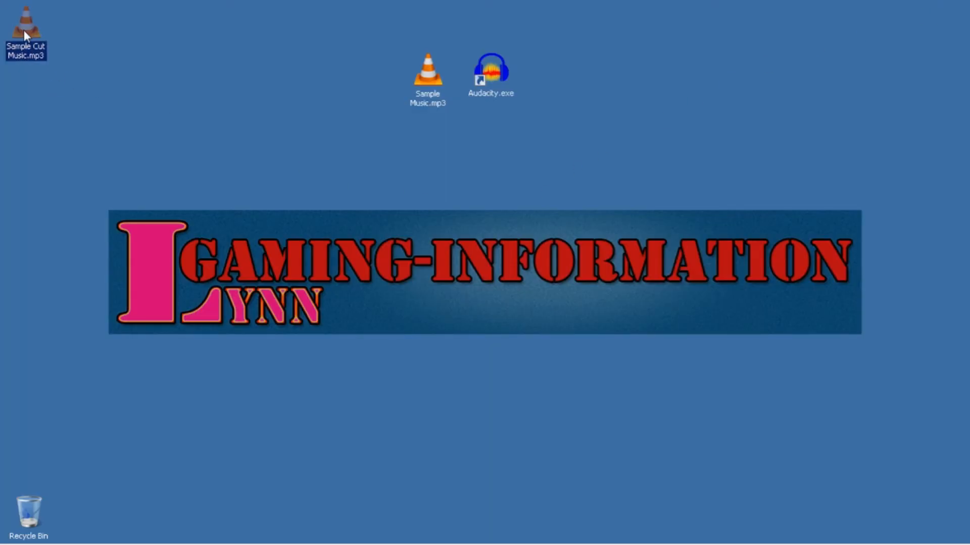
pyautogui.moveTo(475, 156); pyautogui.dragTo(477, 158)
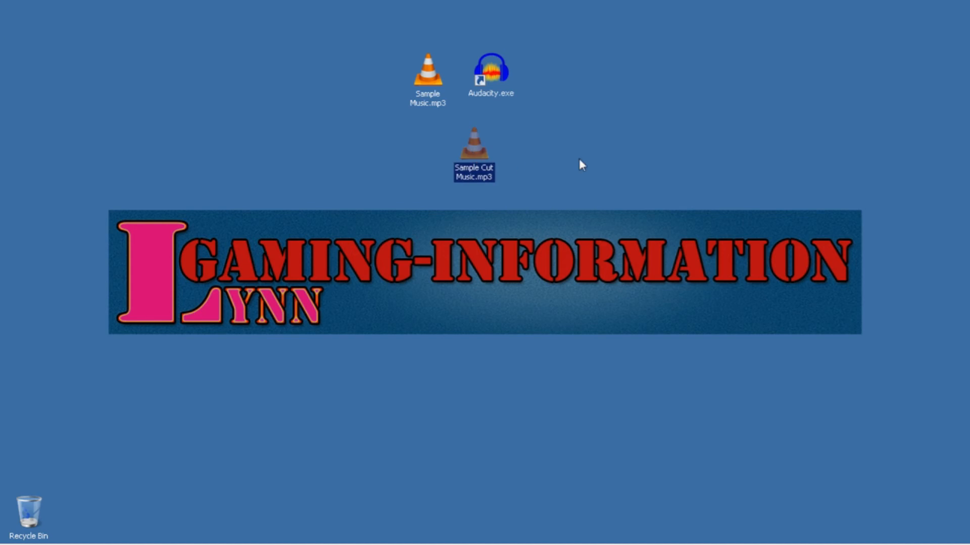
# Play Sample Cut Music.mp3 in VLC media player and close the player to return to the desktop.
pyautogui.click(509, 163)
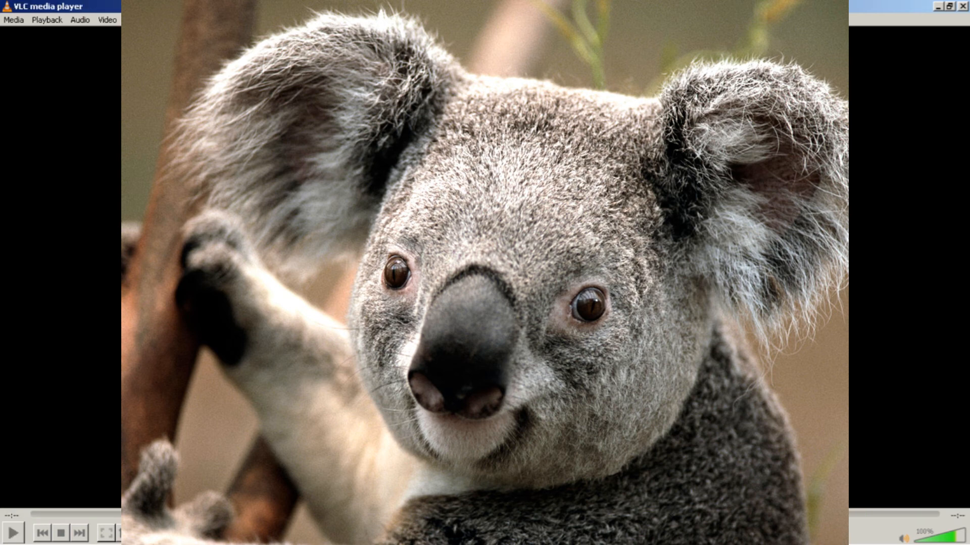
pyautogui.click(14, 534)
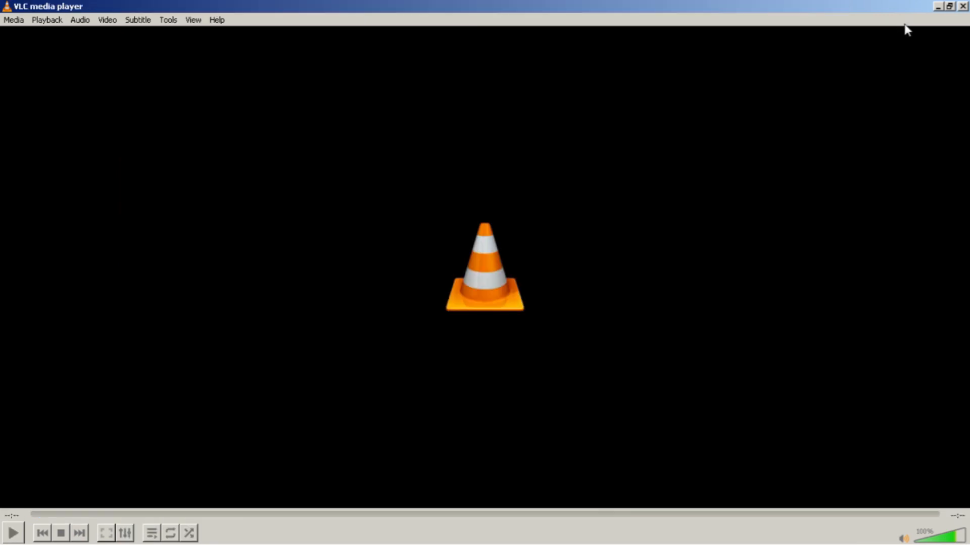
pyautogui.click(962, 6)
pyautogui.rightClick(611, 139)
pyautogui.click(628, 169)
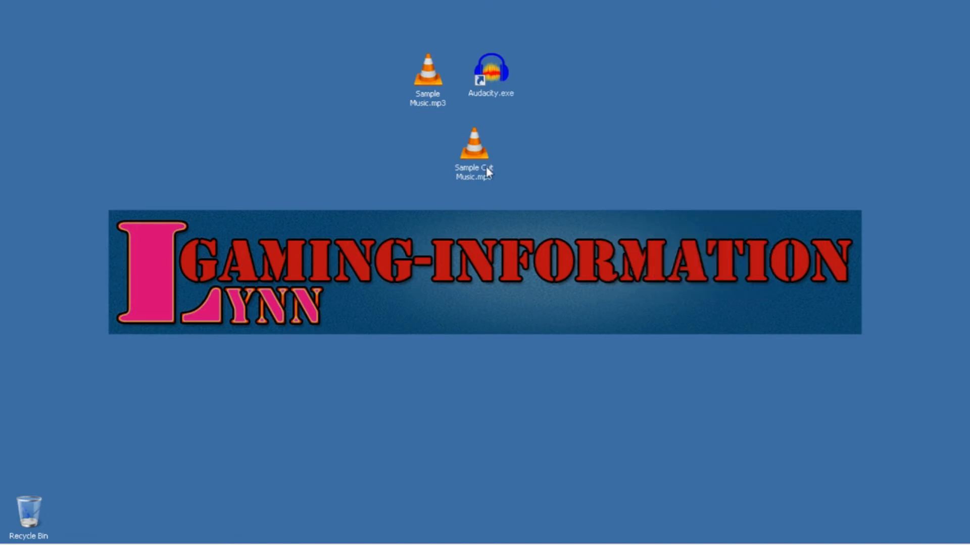
# Examine the general file properties of Sample Cut Music.mp3 on the desktop and close them.
pyautogui.rightClick(481, 161)
pyautogui.click(517, 443)
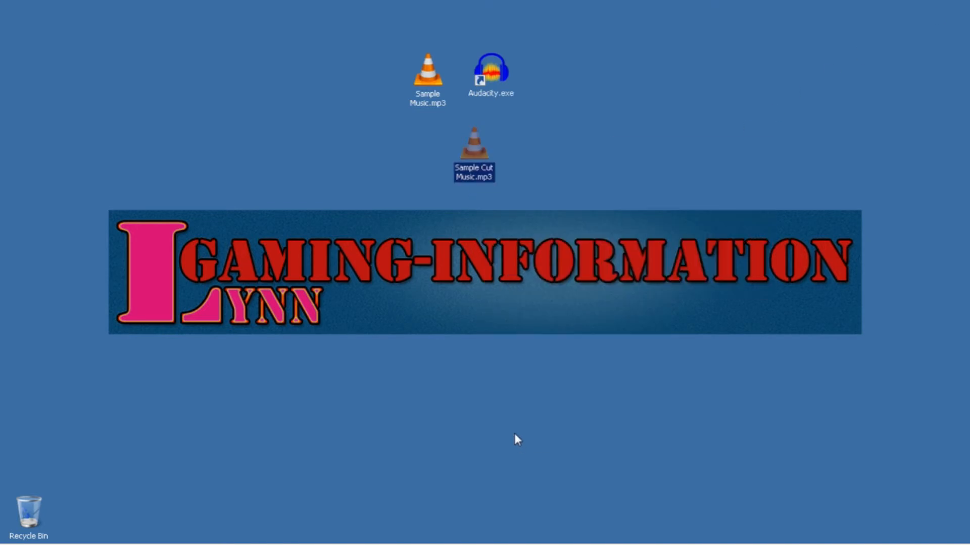
pyautogui.moveTo(589, 171); pyautogui.dragTo(631, 93)
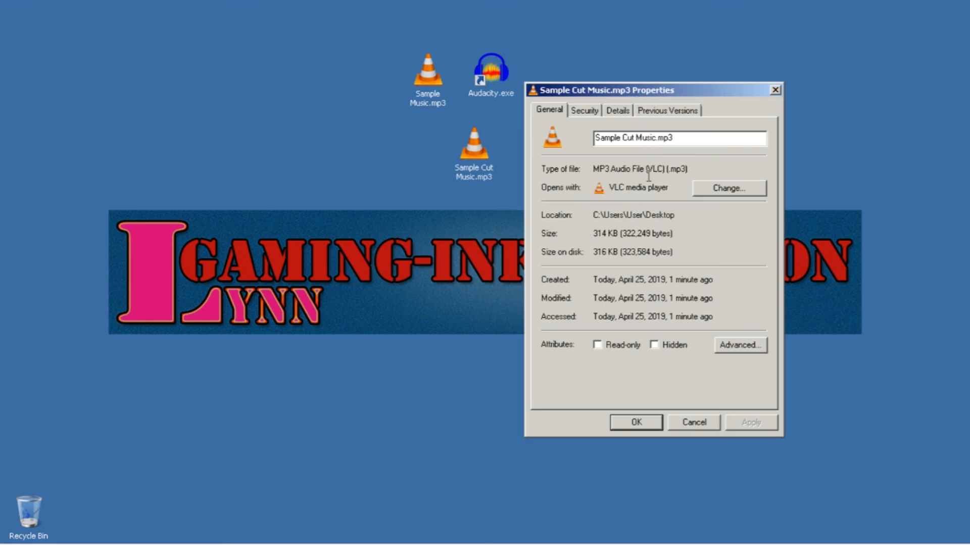
pyautogui.moveTo(681, 137); pyautogui.dragTo(561, 130)
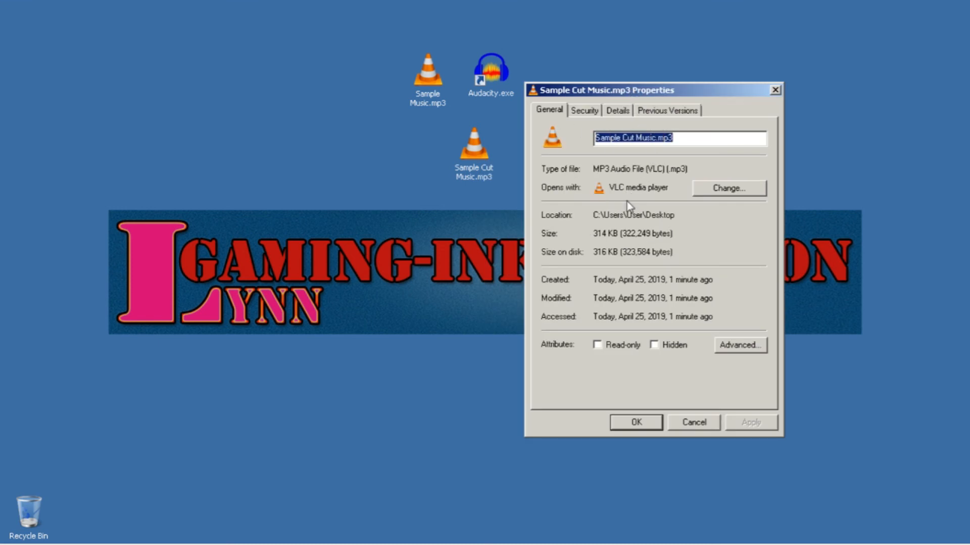
pyautogui.click(775, 90)
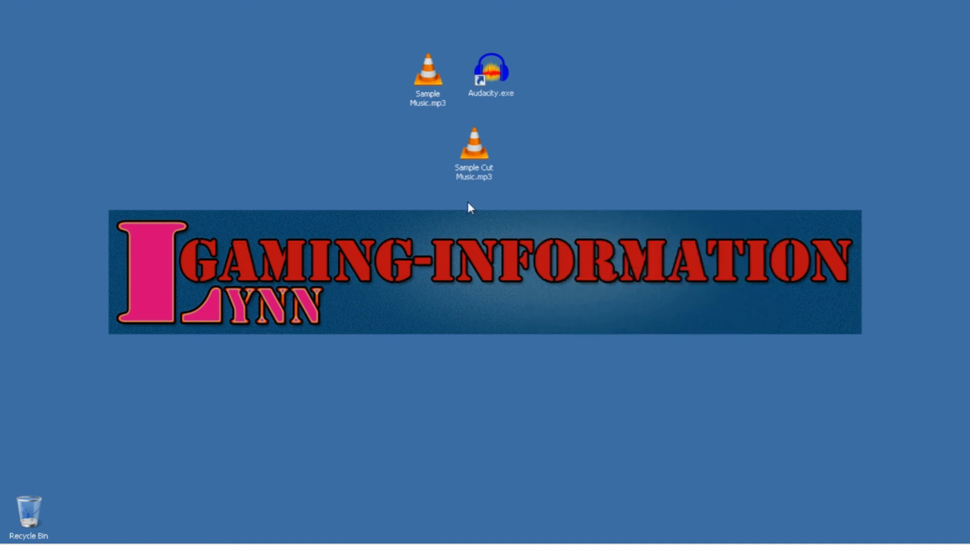